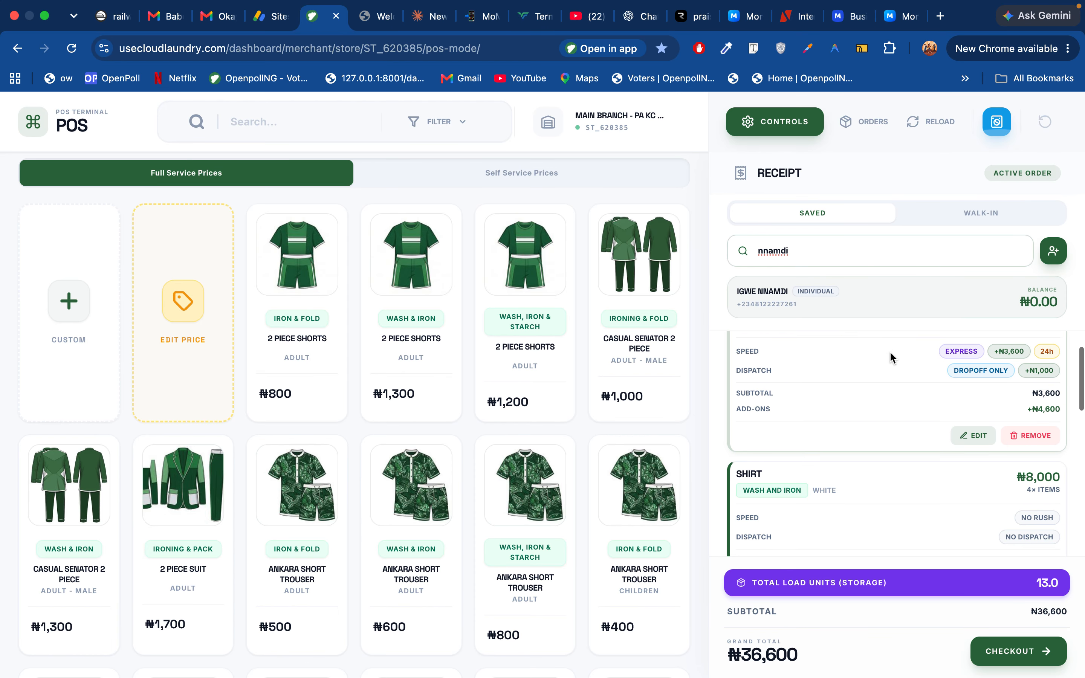
Review the saved customer's order items on the receipt and dismiss the order date calendar in checkout.
scroll(889, 351, "down", 5)
scroll(889, 351, "up", 5)
scroll(889, 351, "down", 10)
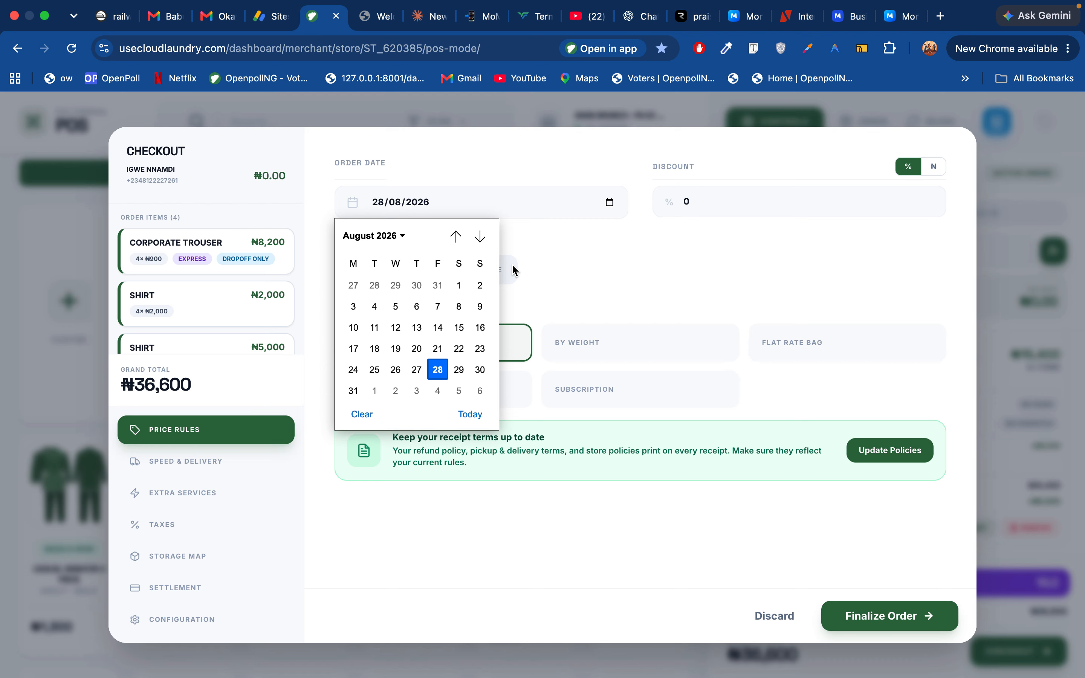
left_click(574, 236)
double_click(574, 235)
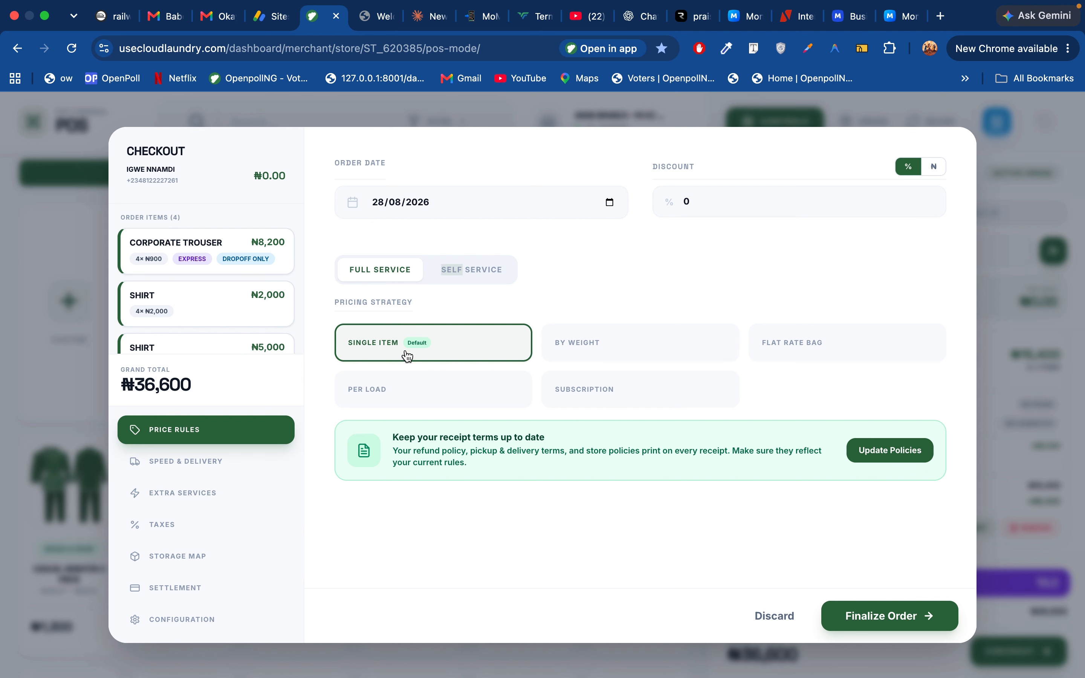
Try the Subscription pricing strategy for the order with the Combo Package — ₦15,000 plan.
left_click(592, 389)
scroll(602, 456, "down", 4)
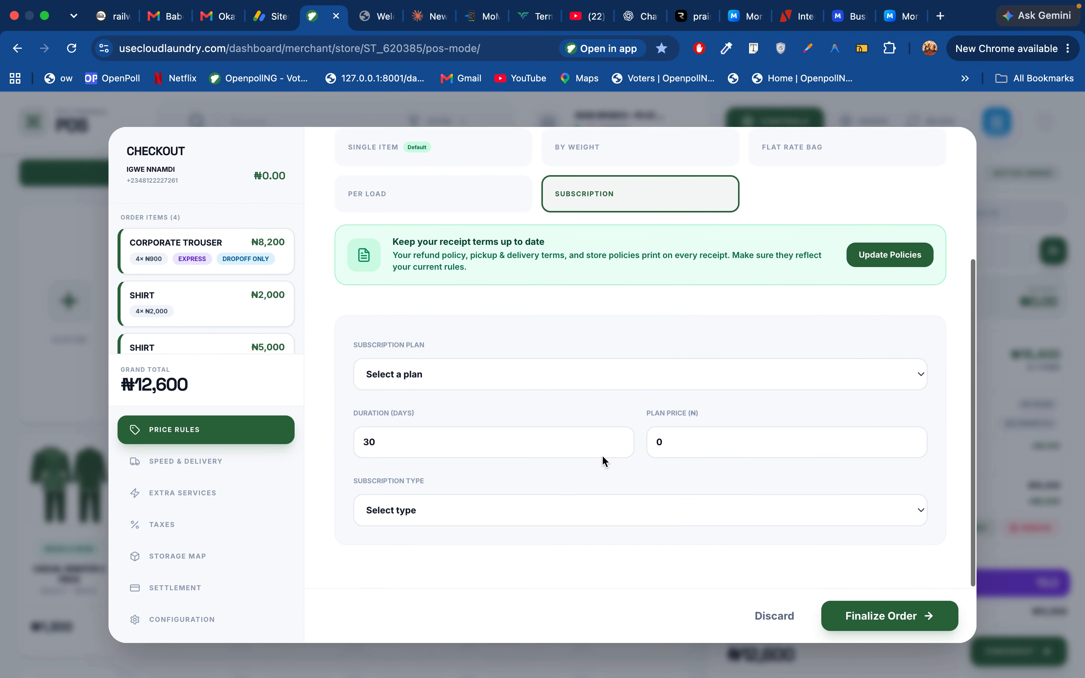
left_click(547, 384)
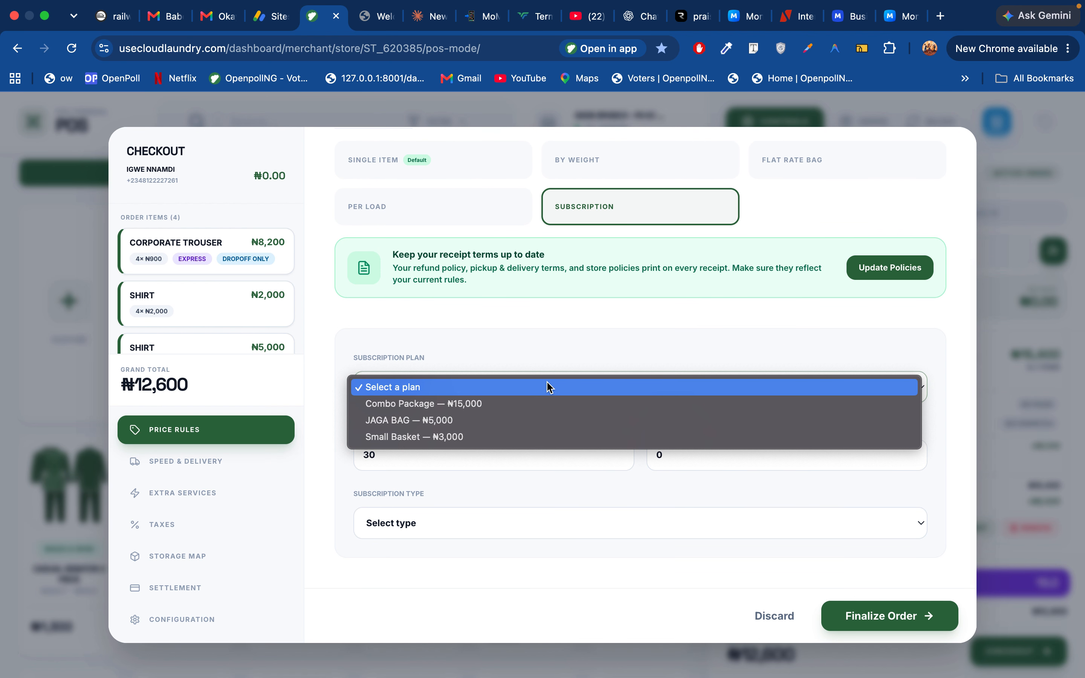
left_click(444, 404)
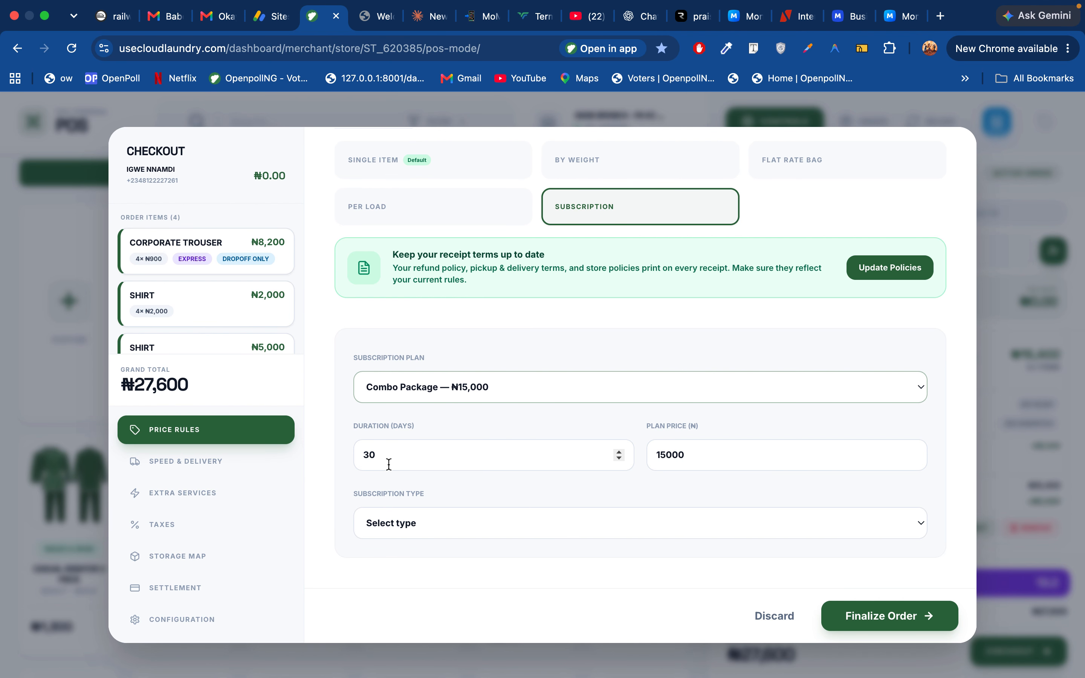
Set the subscription type to By Quantity with 15 as the number of items, and check the order's item list.
left_click(377, 453)
scroll(378, 454, "up", 3)
scroll(206, 291, "down", 2)
scroll(248, 329, "down", 1)
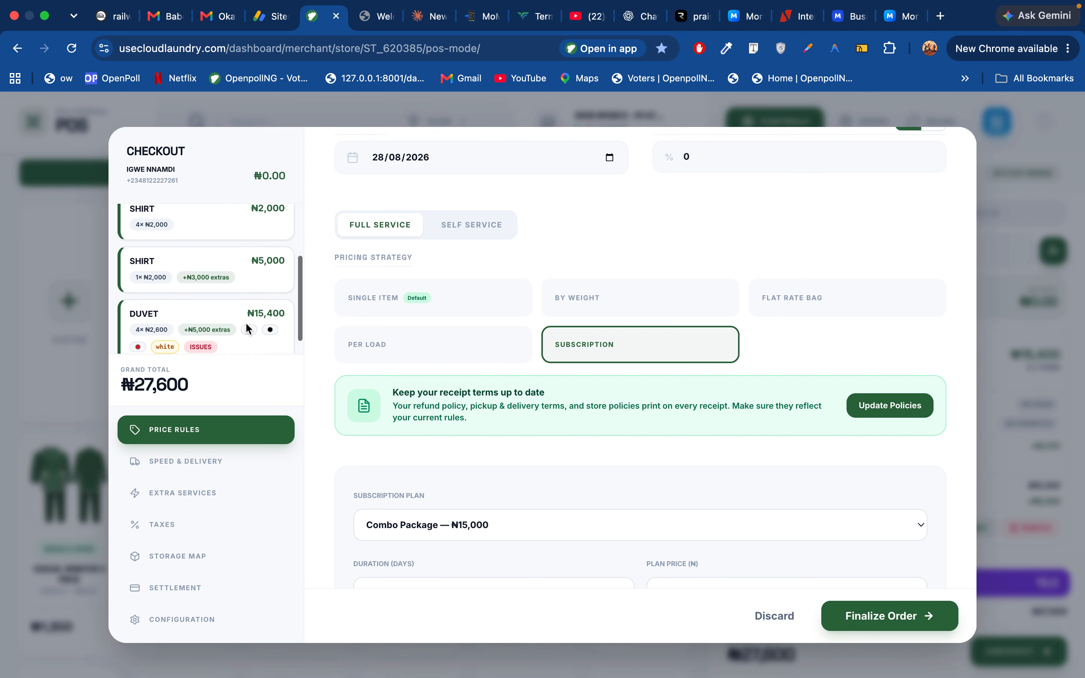
scroll(244, 318, "up", 2)
scroll(403, 426, "down", 5)
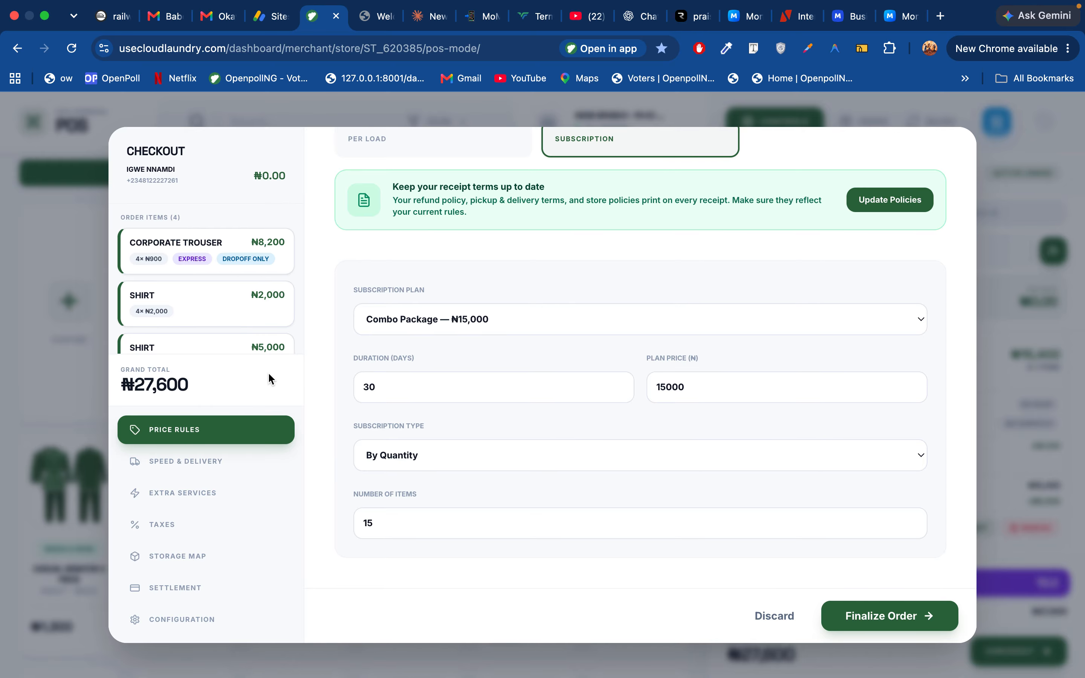
scroll(266, 292, "down", 3)
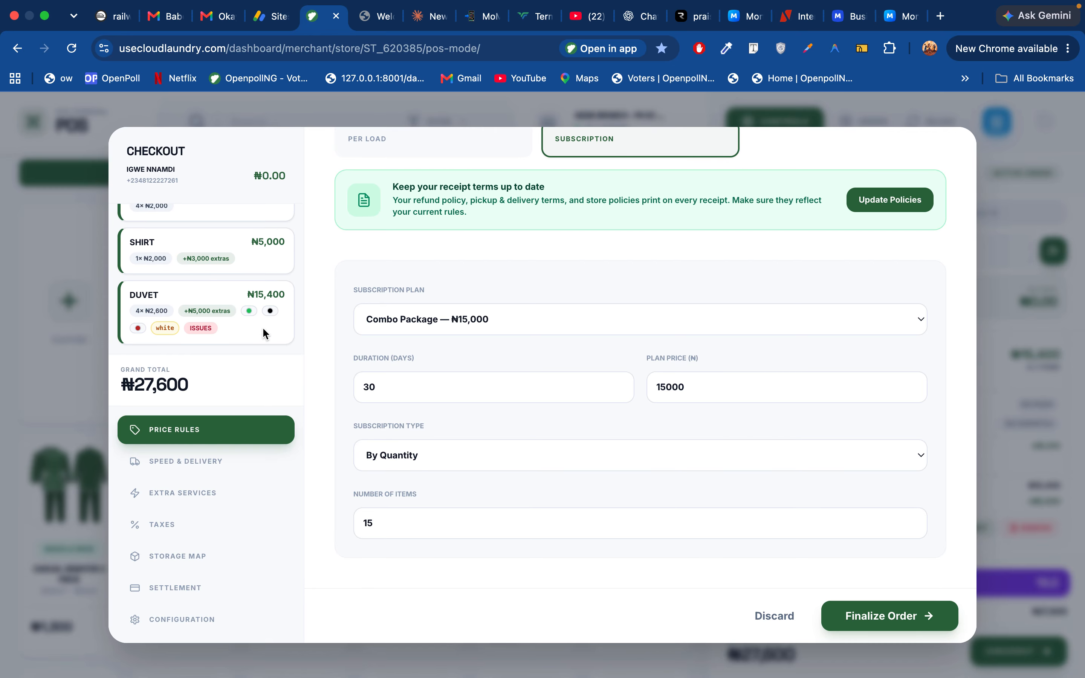
left_click(389, 527)
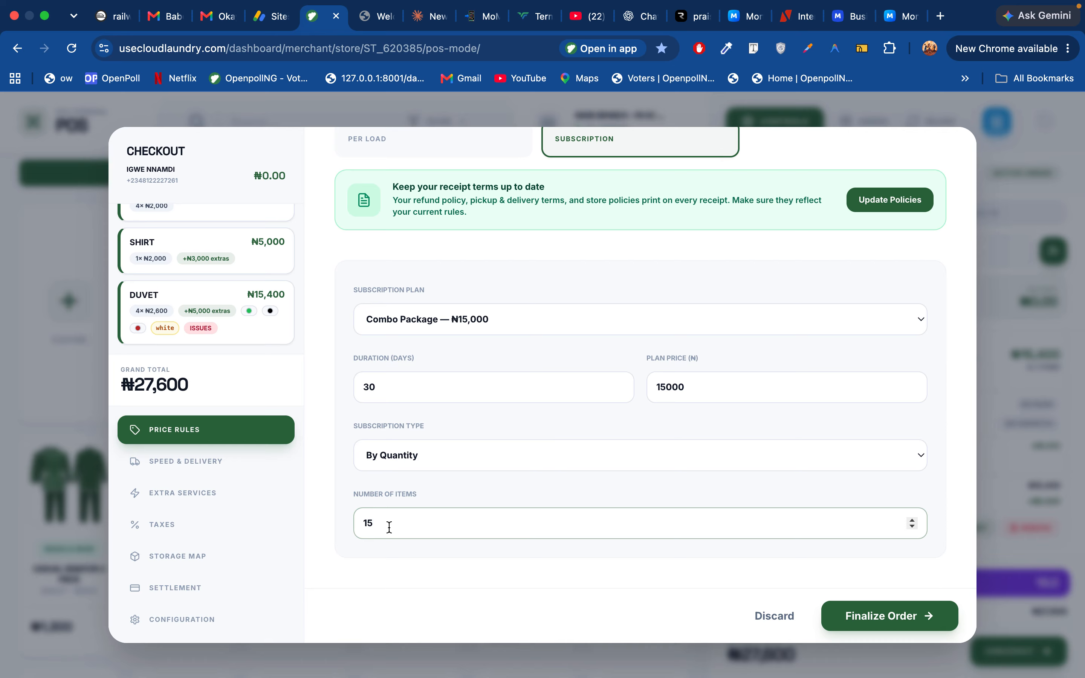
key("BackSpace")
type("5")
scroll(567, 568, "up", 5)
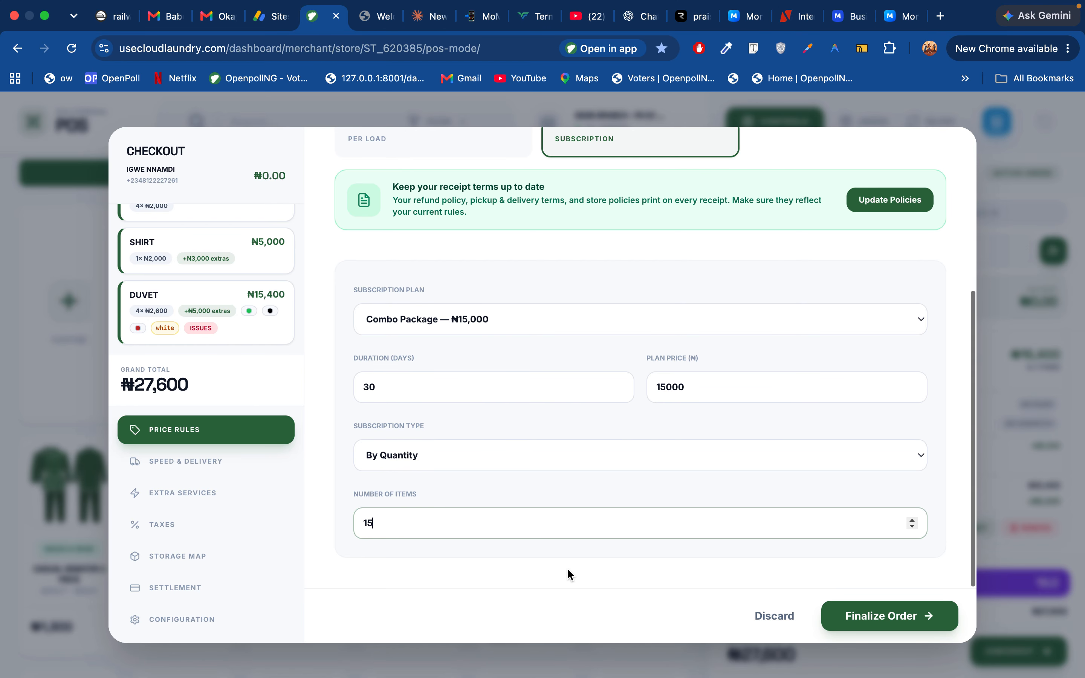
Switch the order's pricing strategy back to Single Item, keeping Full Service.
left_click(485, 482)
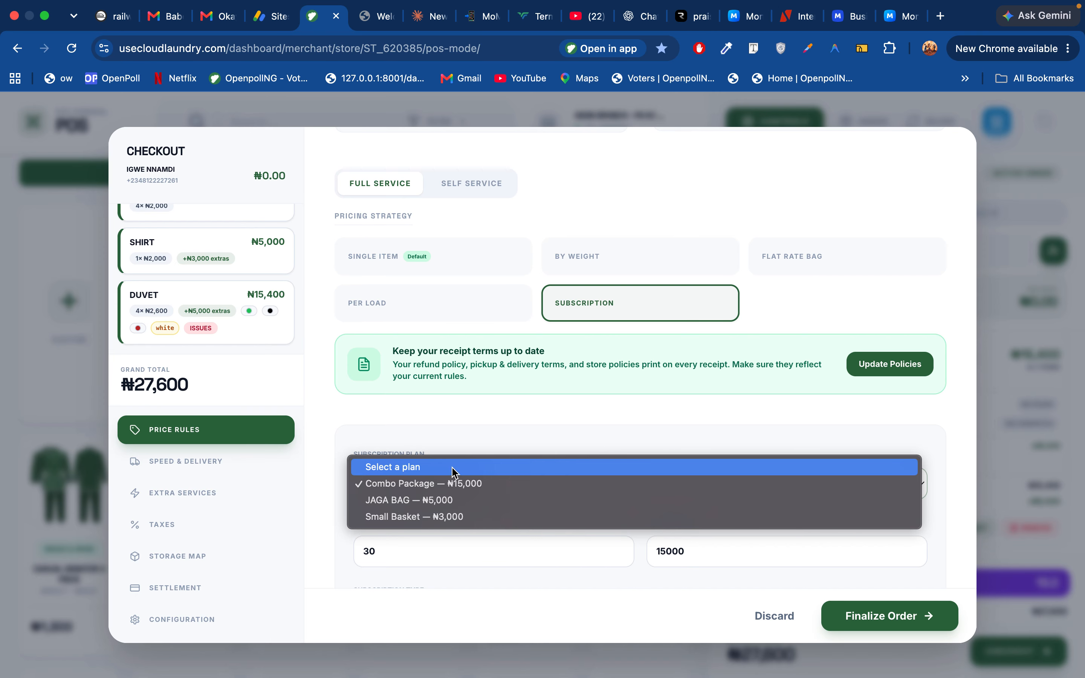
left_click(421, 253)
left_click(422, 255)
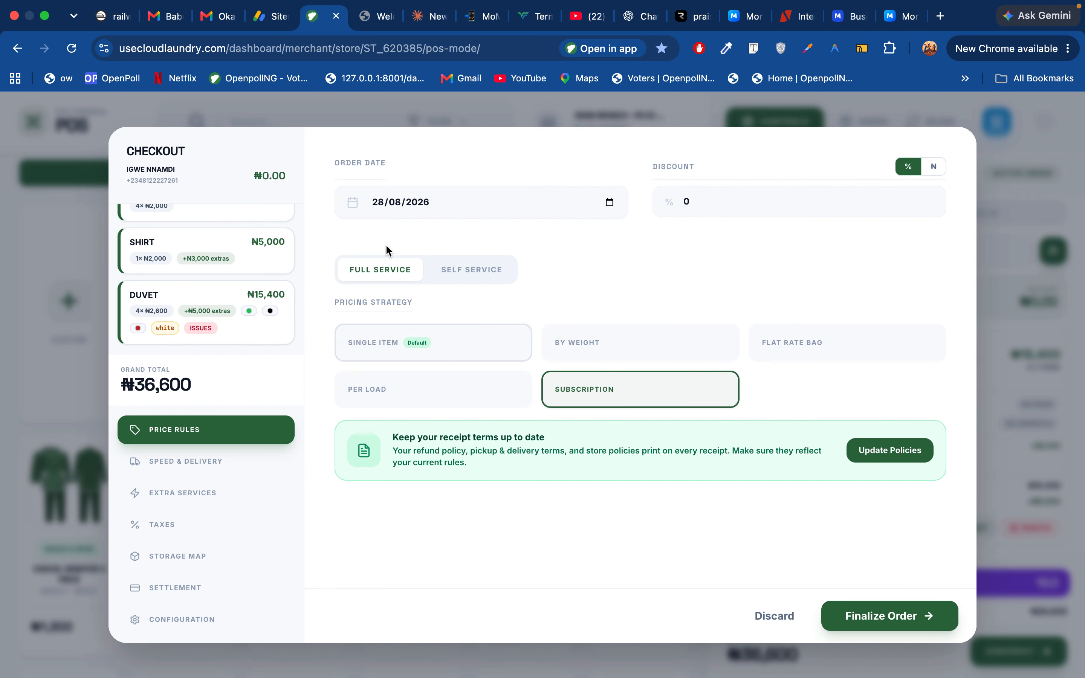
Look at the speed and delivery options, and try applying the 7.5% VAT to the order before removing it.
left_click(210, 473)
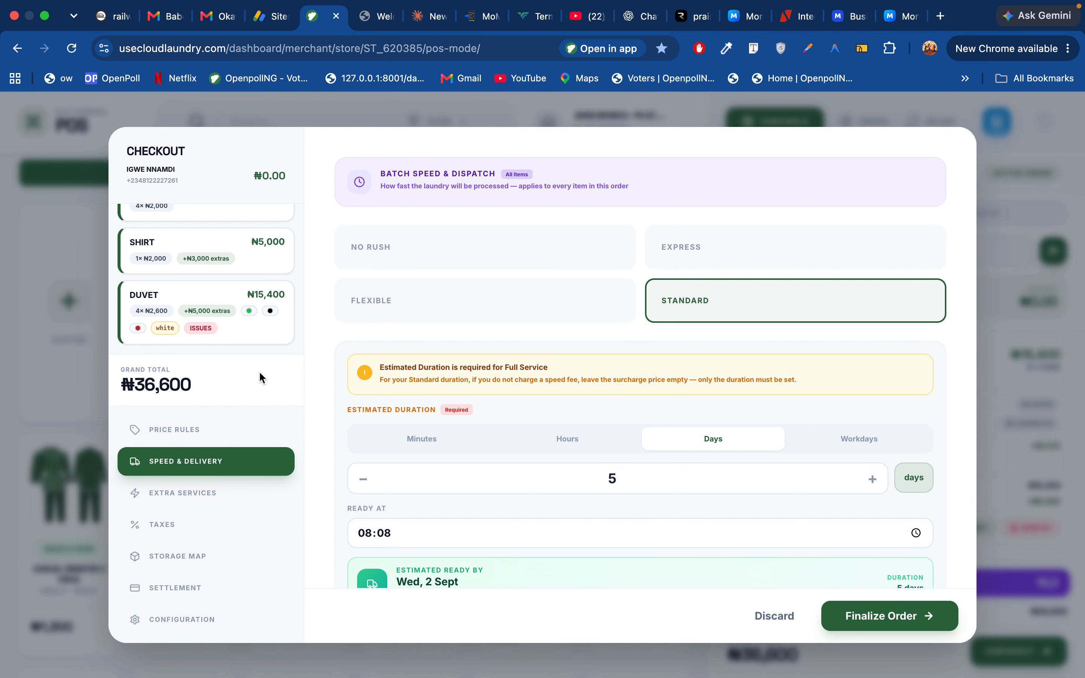
left_click(161, 524)
left_click(495, 226)
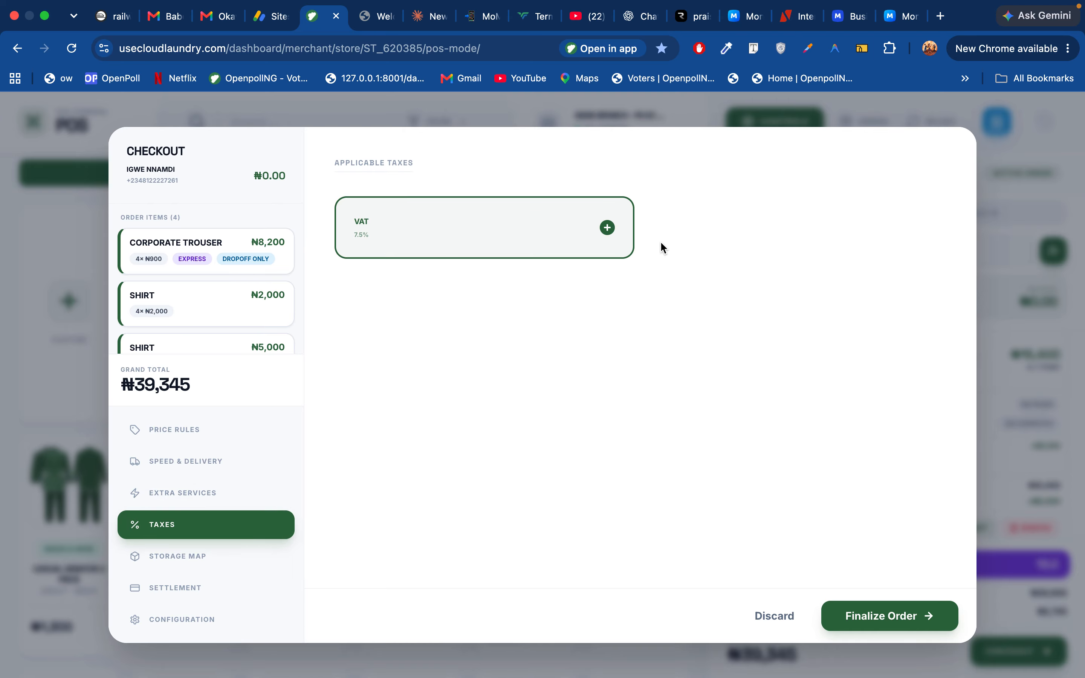
left_click(556, 240)
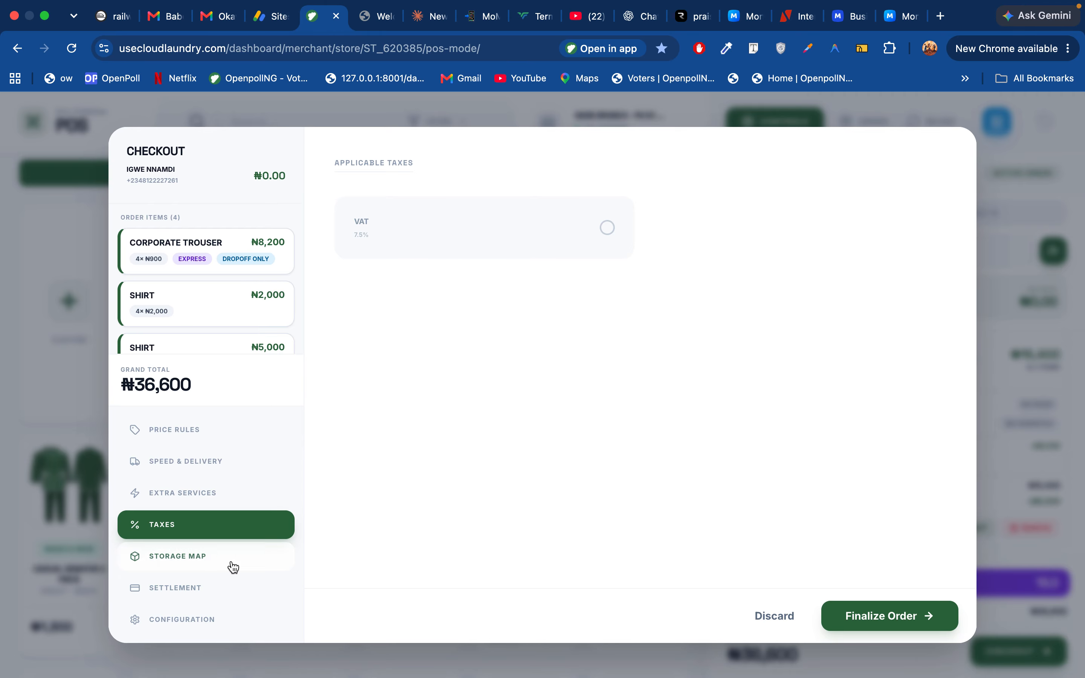
Load the Shelf compartments in the storage map to examine their free space, reopening the checkout as needed.
left_click(218, 564)
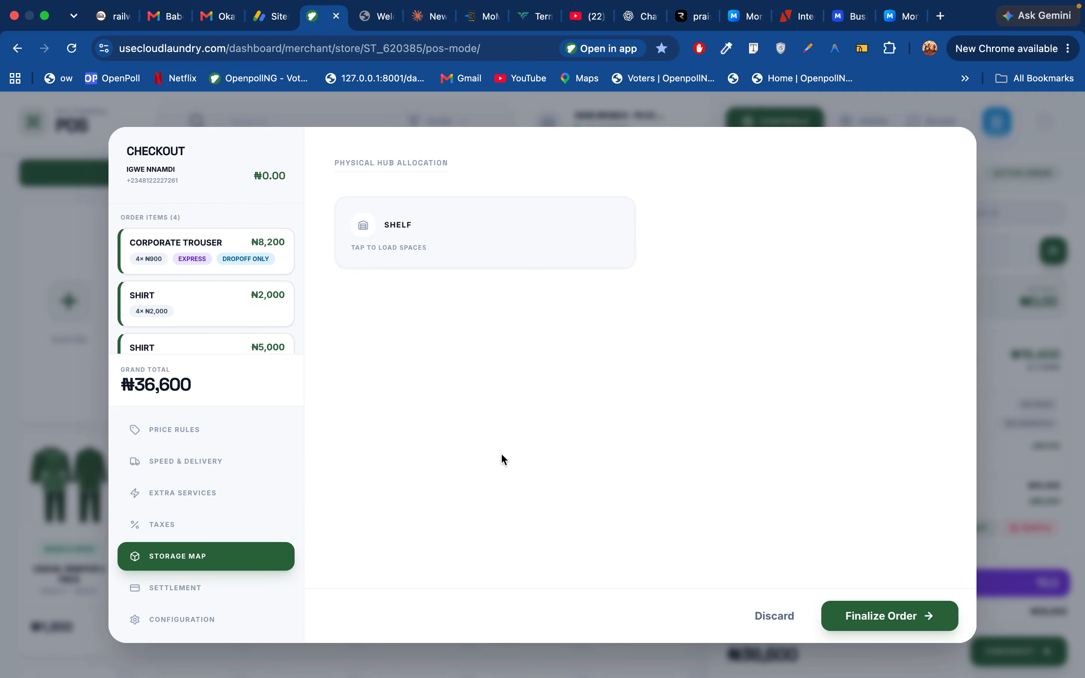
left_click(492, 245)
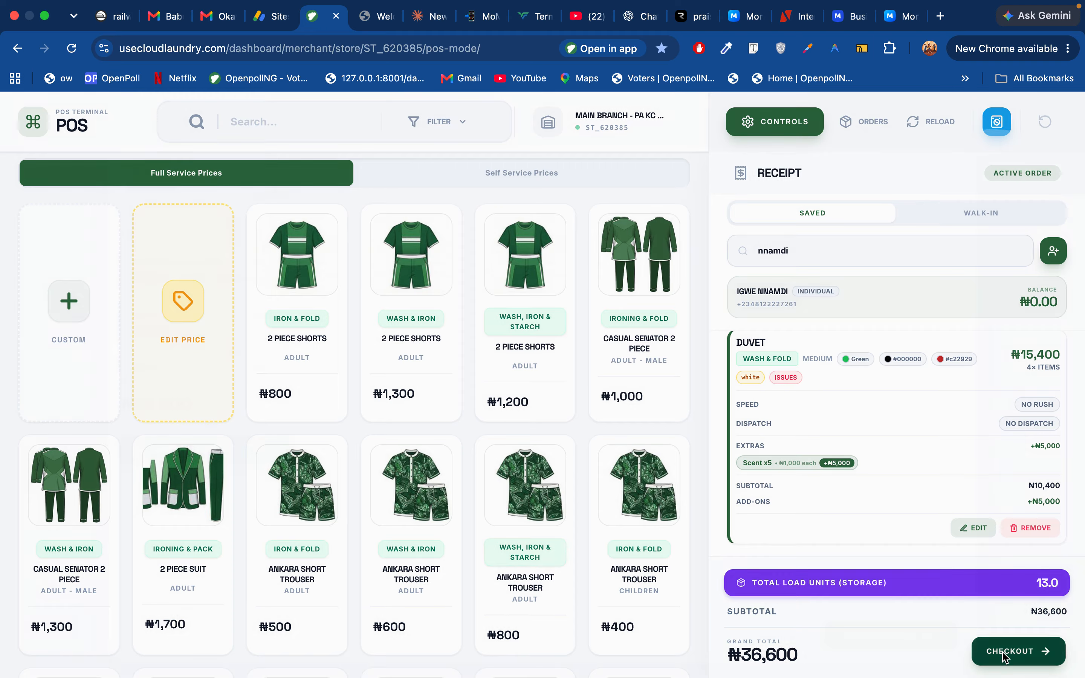
left_click(1009, 651)
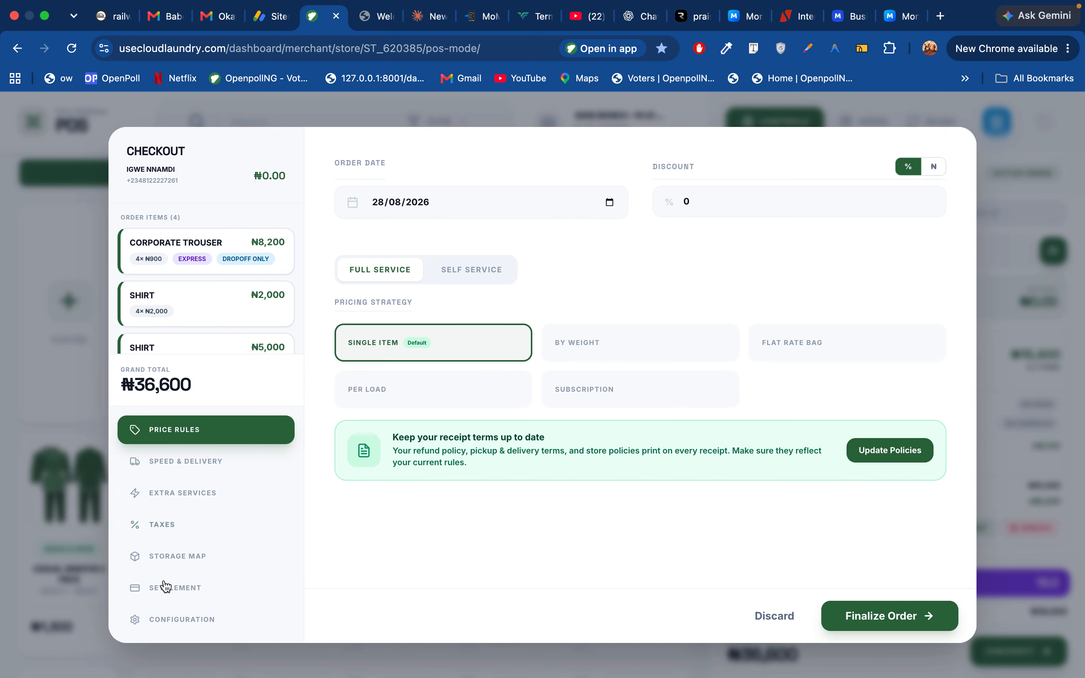
left_click(184, 560)
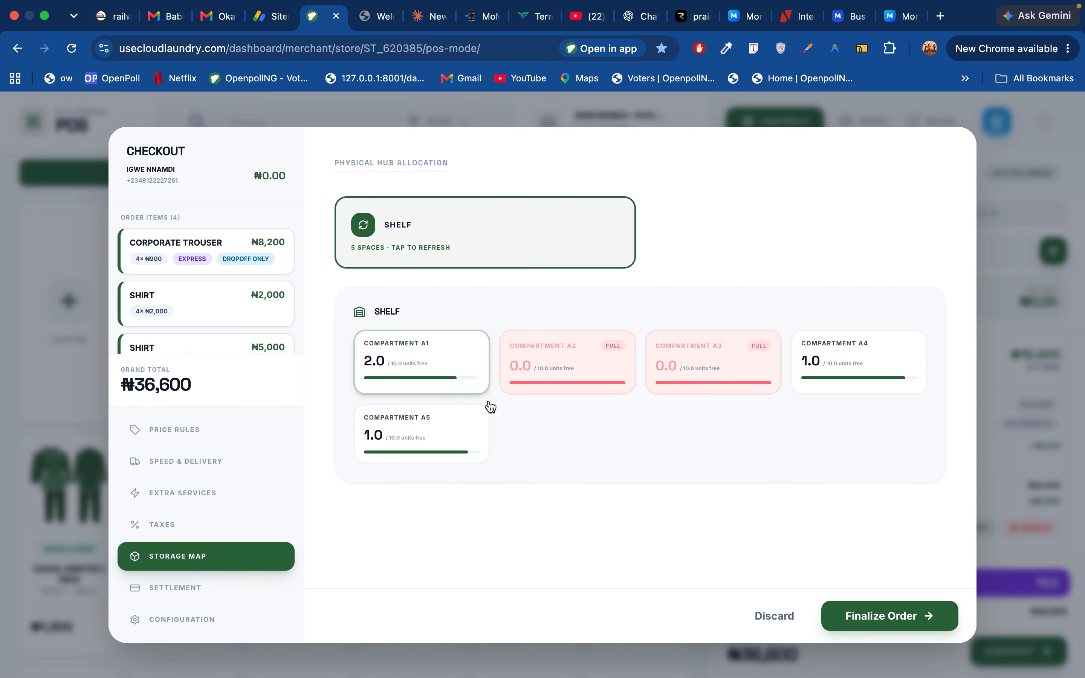
Try a partial settlement for the order with a Cash payment row and an added Card row.
left_click(175, 588)
left_click(376, 375)
left_click(377, 376)
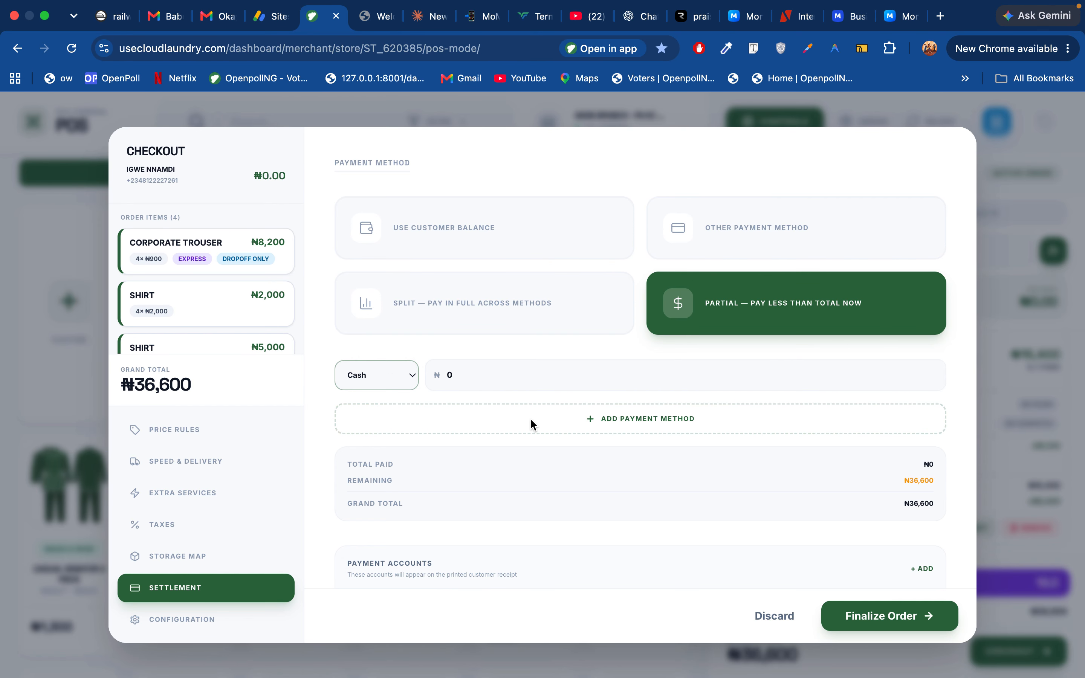
left_click(530, 421)
left_click(377, 413)
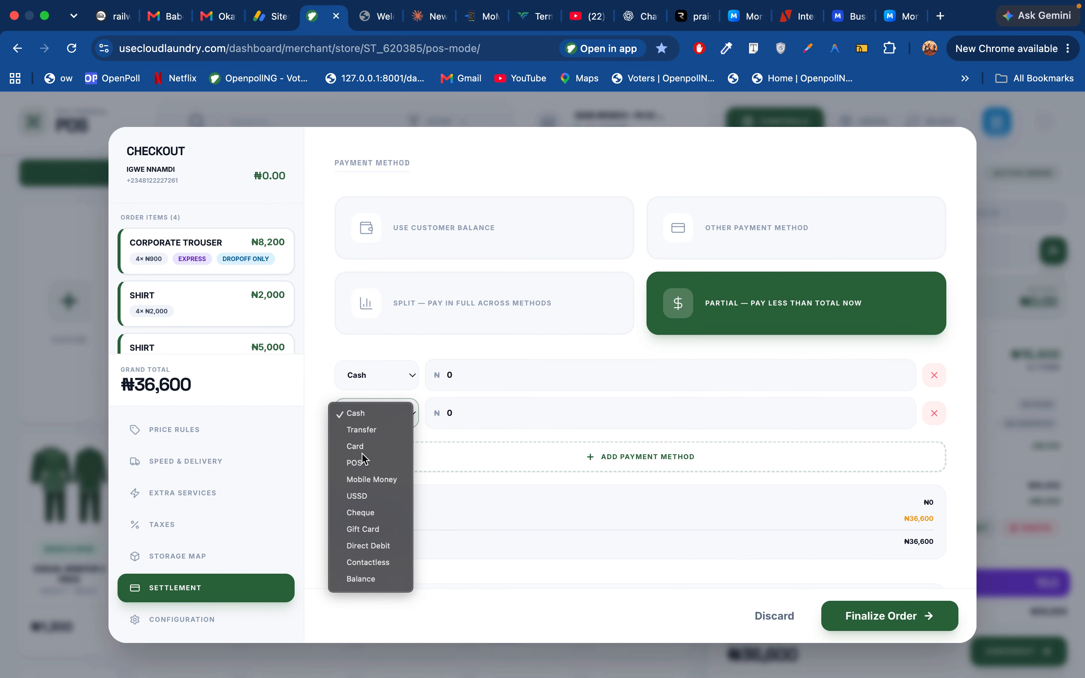
left_click(361, 446)
Try a split settlement across Card and Mobile Money, and review the payment accounts shown on the receipt.
left_click(484, 304)
left_click(376, 376)
left_click(361, 408)
left_click(531, 421)
left_click(377, 412)
left_click(365, 463)
scroll(550, 414, "down", 5)
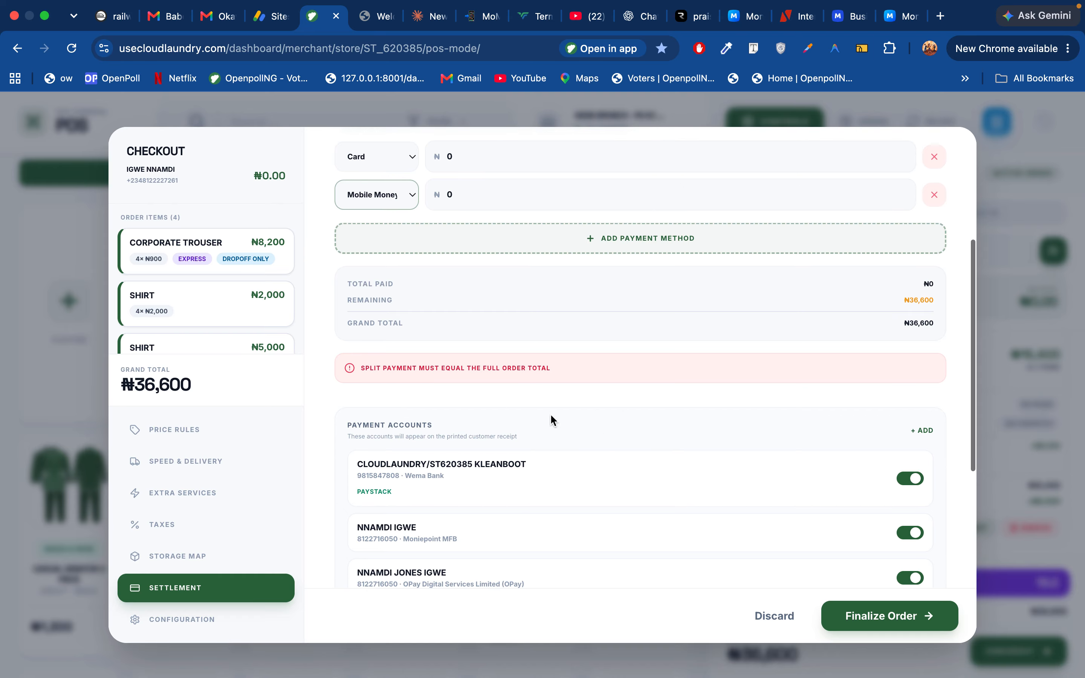
scroll(604, 504, "down", 3)
scroll(604, 504, "up", 10)
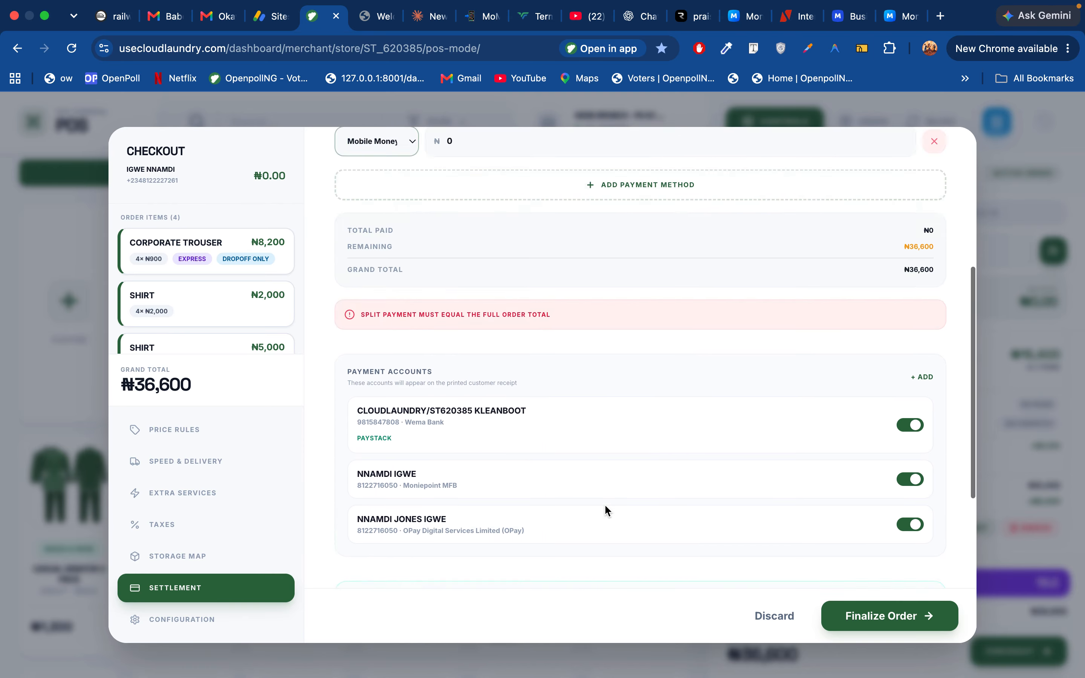
scroll(628, 432, "down", 5)
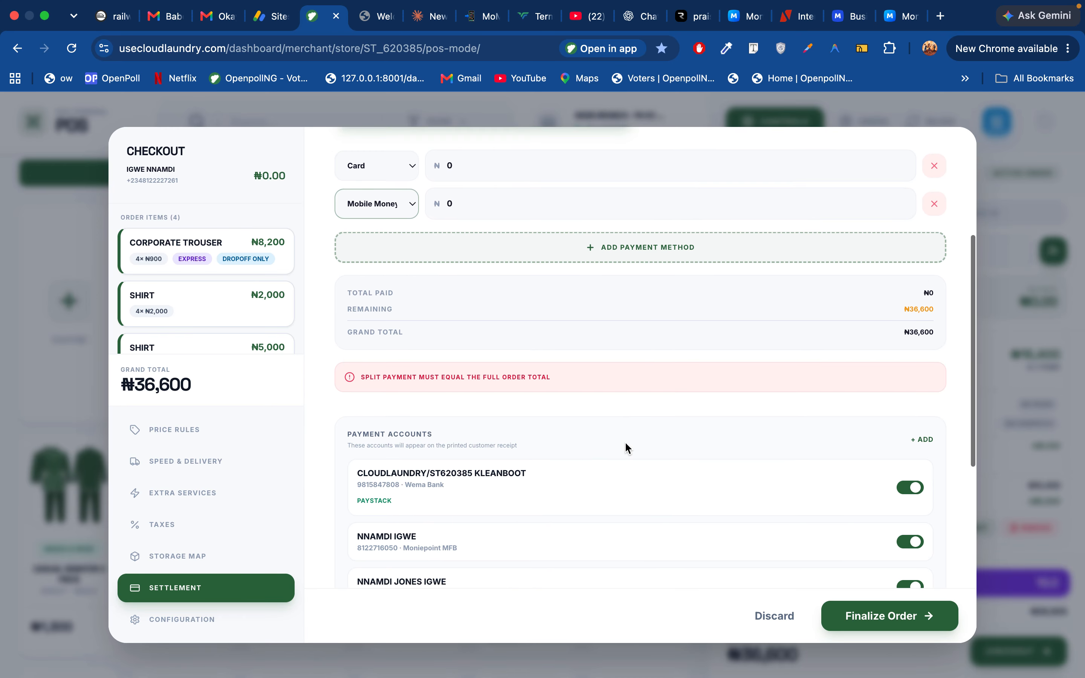
scroll(710, 286, "up", 6)
Select the Friendly template as the WhatsApp share message in the checkout configuration.
left_click(181, 620)
scroll(582, 381, "down", 15)
left_click(413, 290)
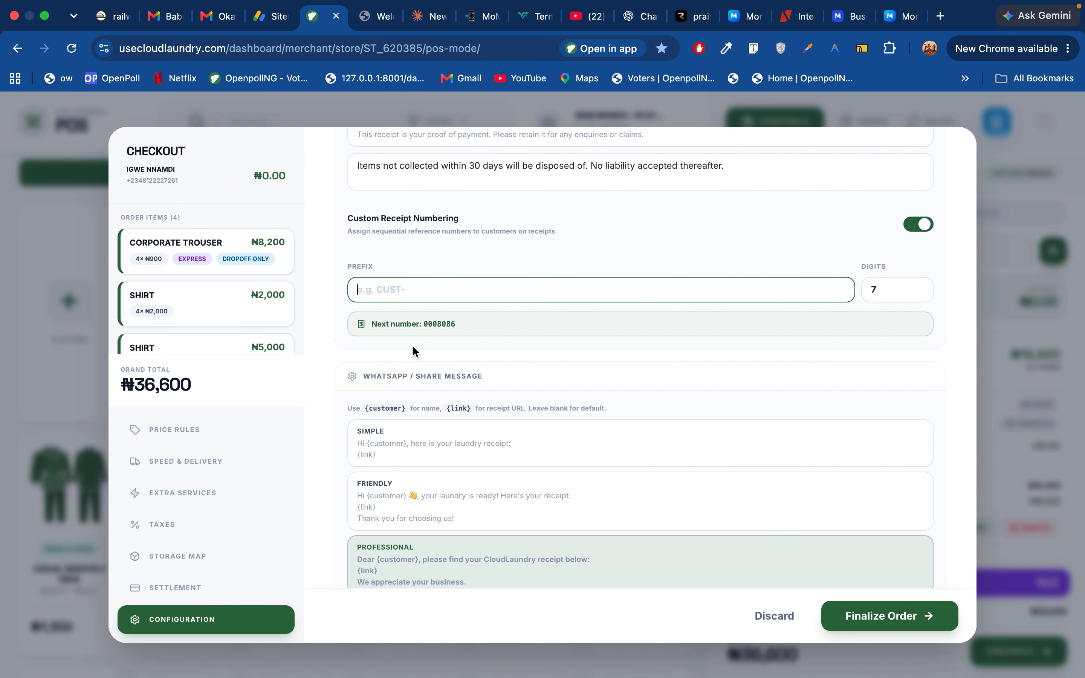
scroll(416, 341, "down", 3)
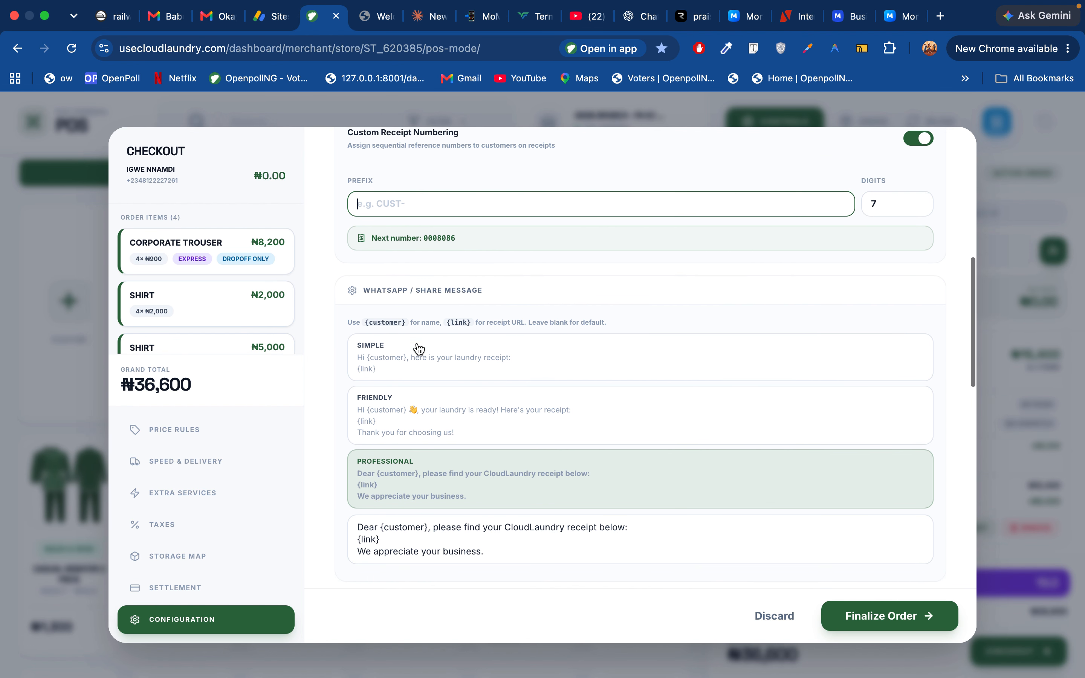
left_click(417, 367)
left_click(507, 502)
scroll(461, 323, "down", 9)
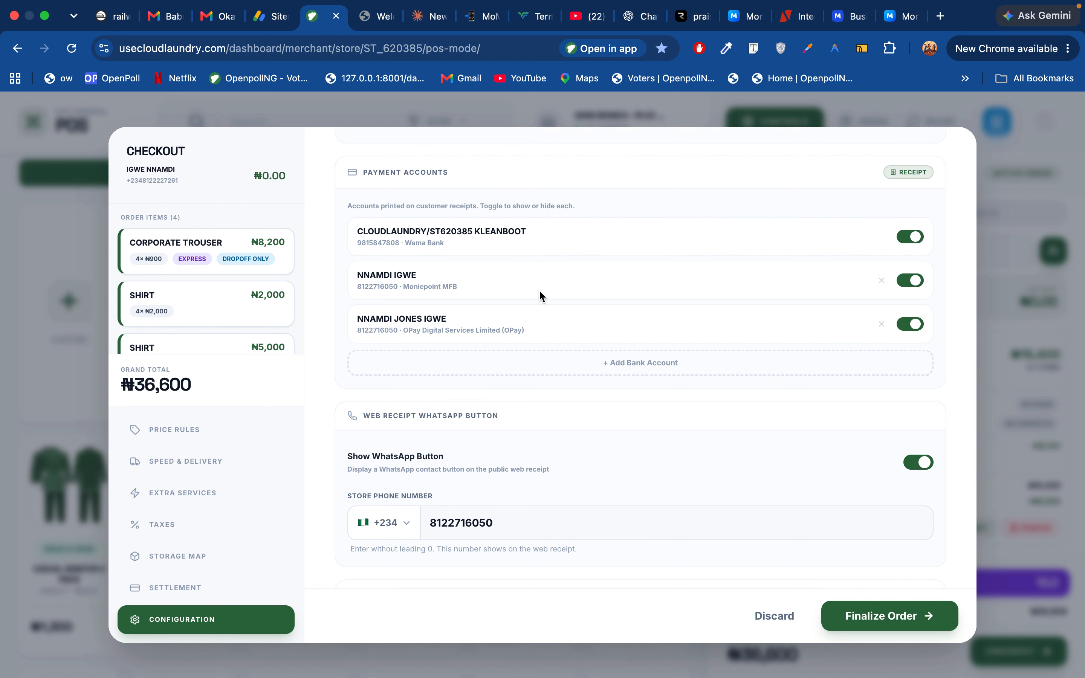
Open the new bank account form under the receipt's payment accounts and finalize the order.
scroll(538, 289, "up", 2)
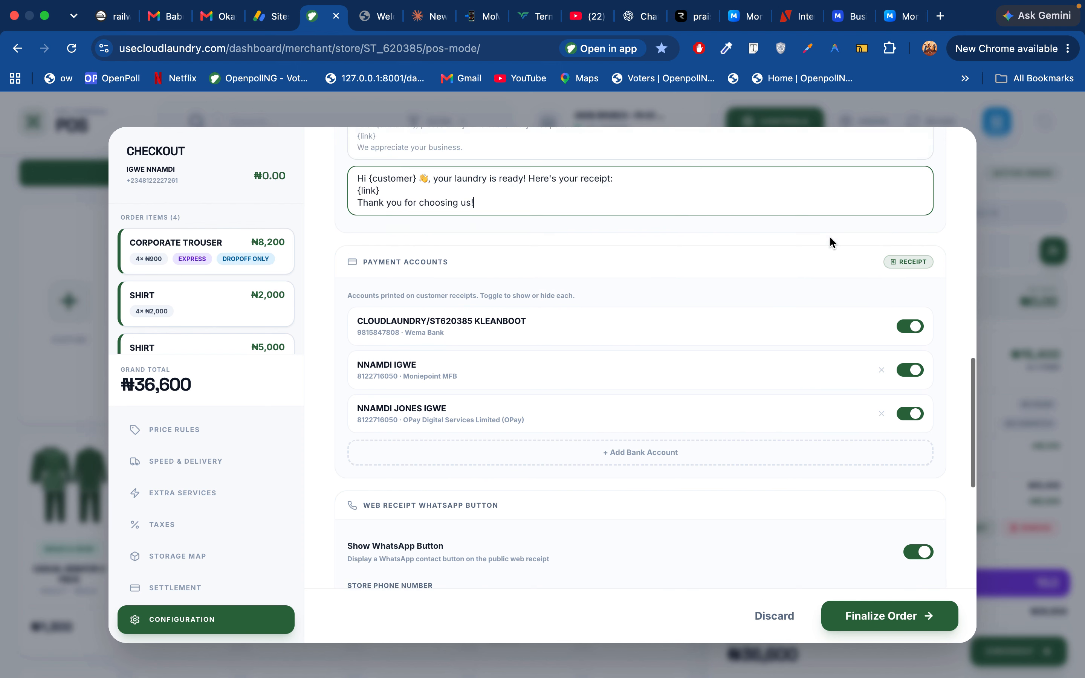
left_click(635, 454)
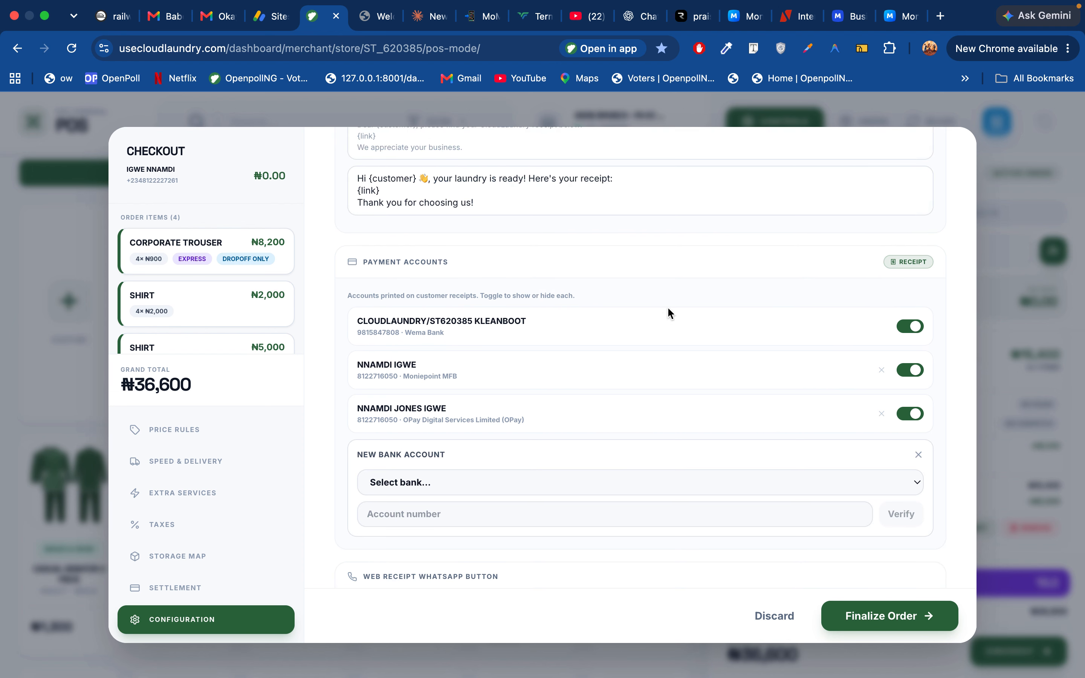
scroll(668, 313, "down", 6)
left_click(889, 616)
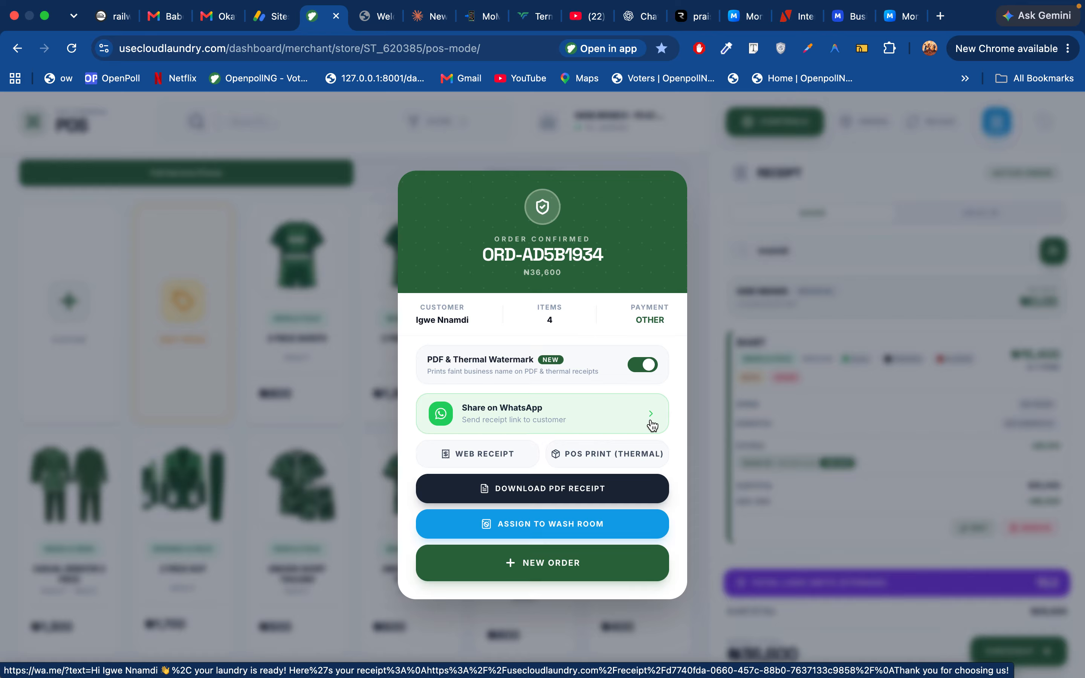
Share the confirmed order's receipt on WhatsApp, and open its web receipt back in the browser to review it.
left_click(627, 433)
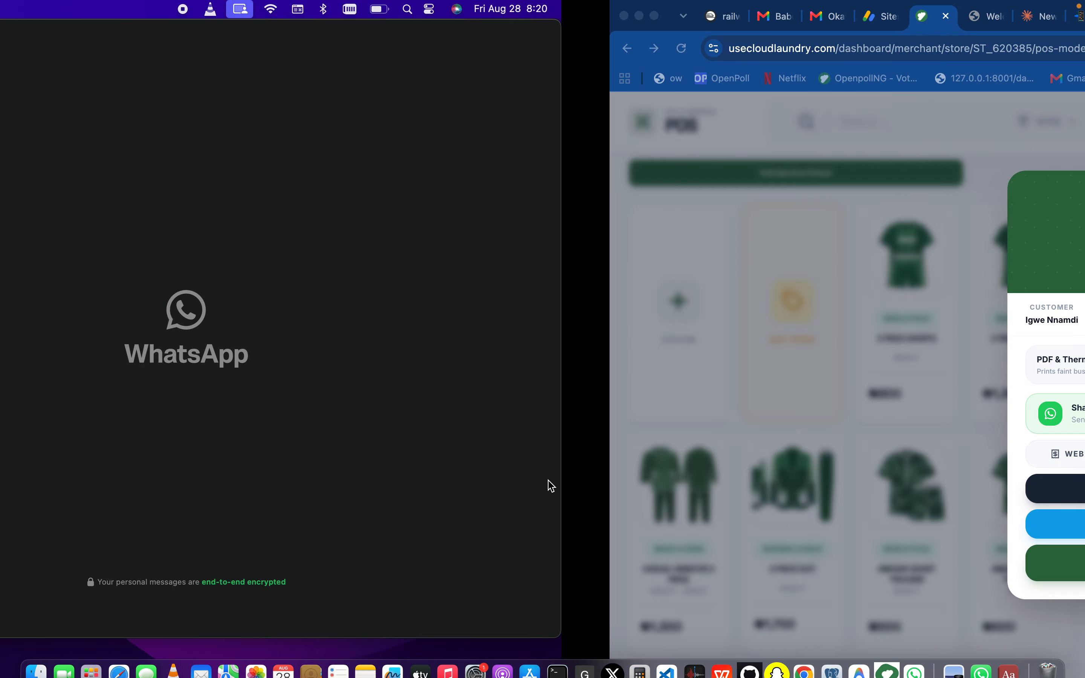
key("ctrl+Right")
left_click(499, 452)
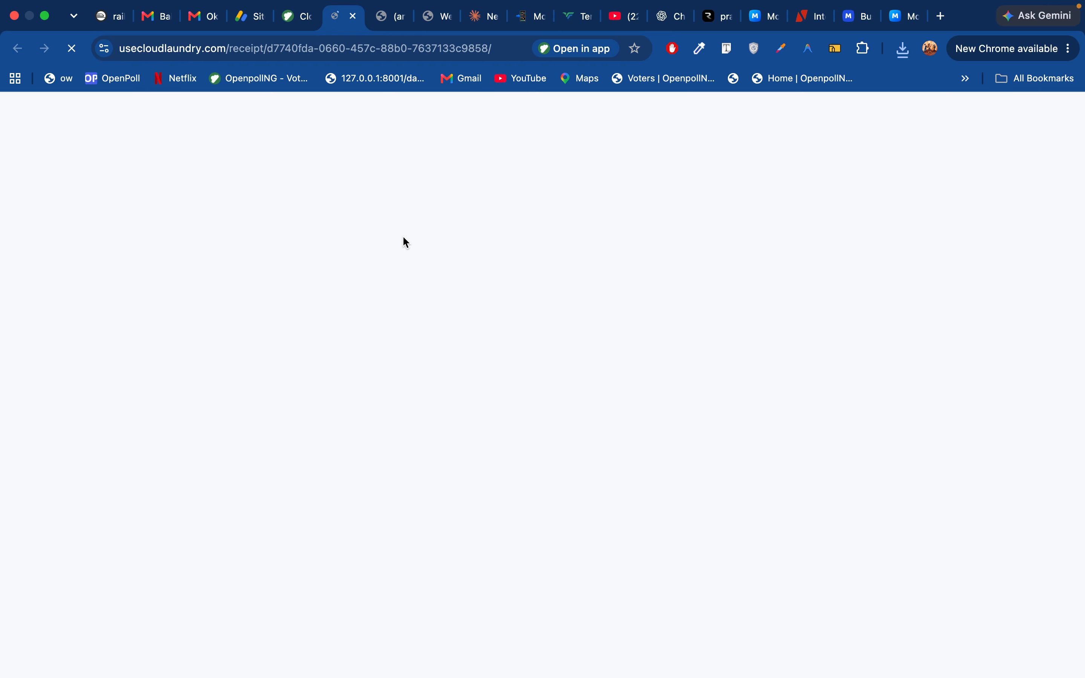
scroll(550, 402, "down", 2)
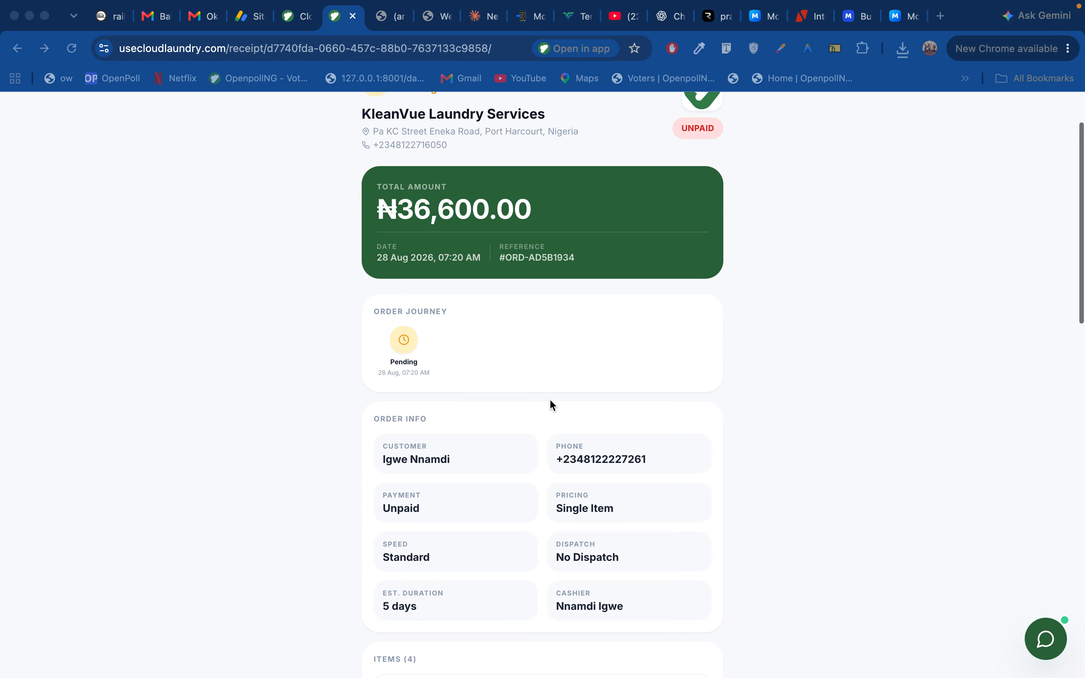